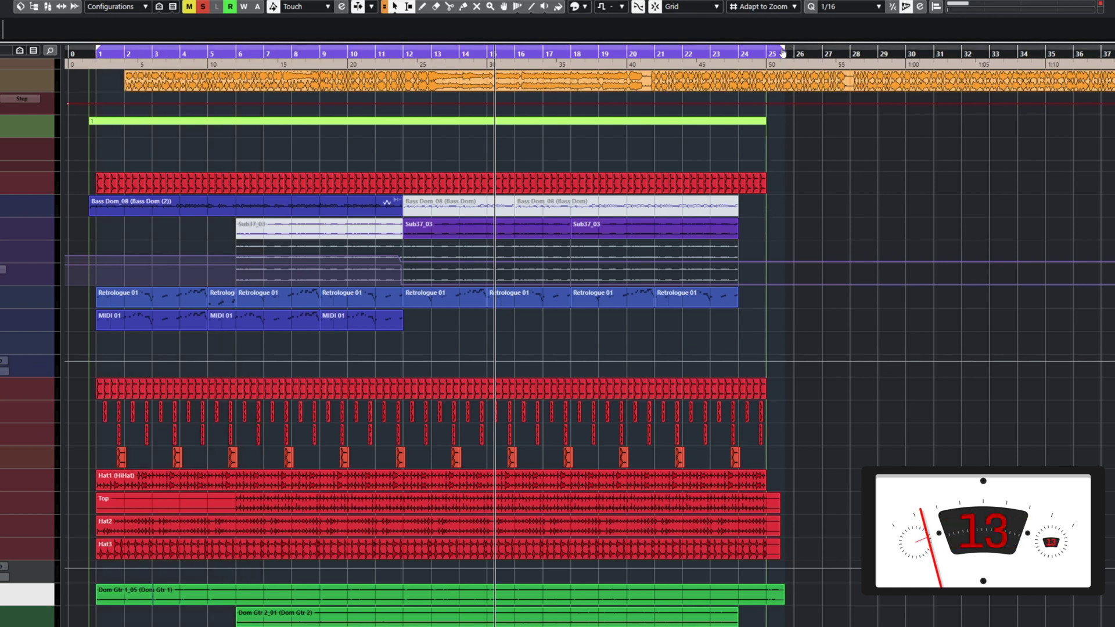
Shorten the cycle range to bars 1 through 5, covering the opening four bars
left_click_drag(782, 53, 422, 77)
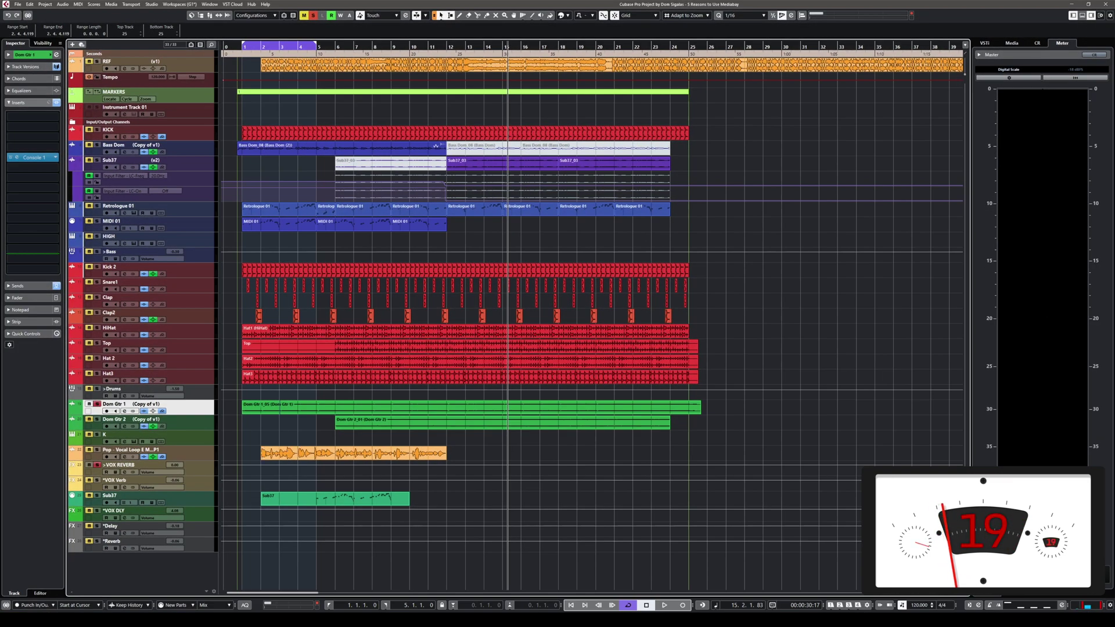
Turn Cycle off and fit the locators to the vocal loop event, spanning bars 2 to 4
left_click(626, 608)
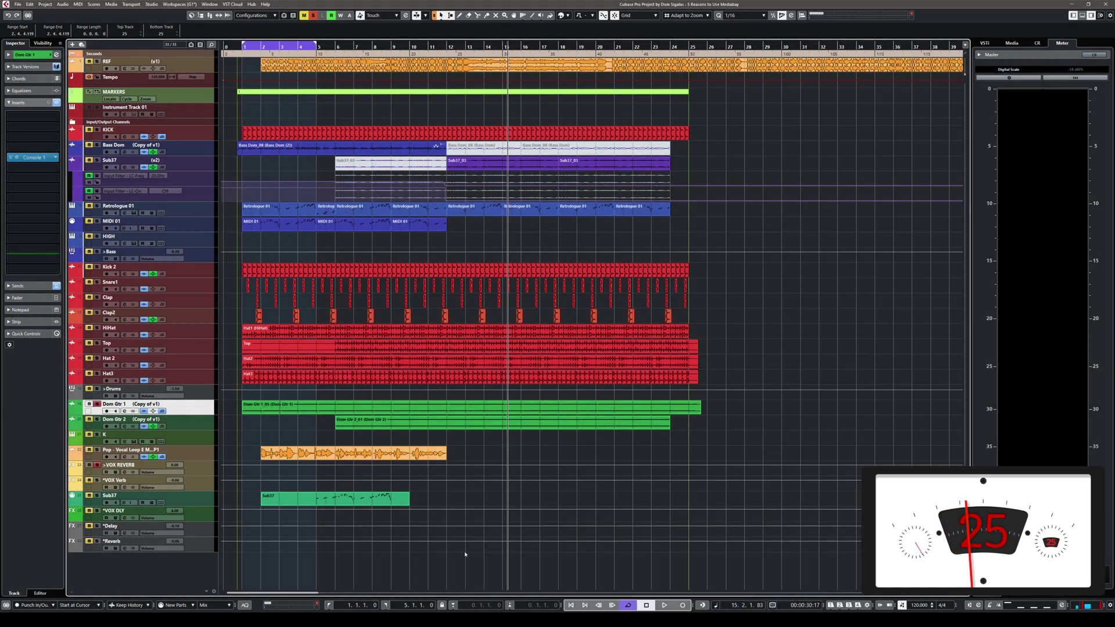
left_click(279, 453)
key("p")
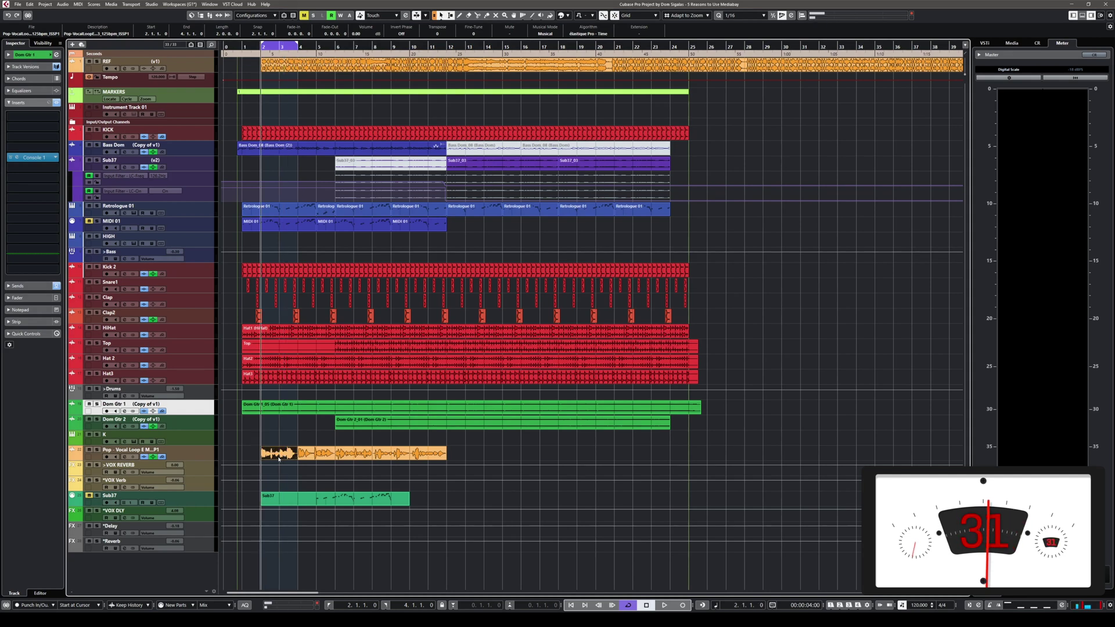
key("space")
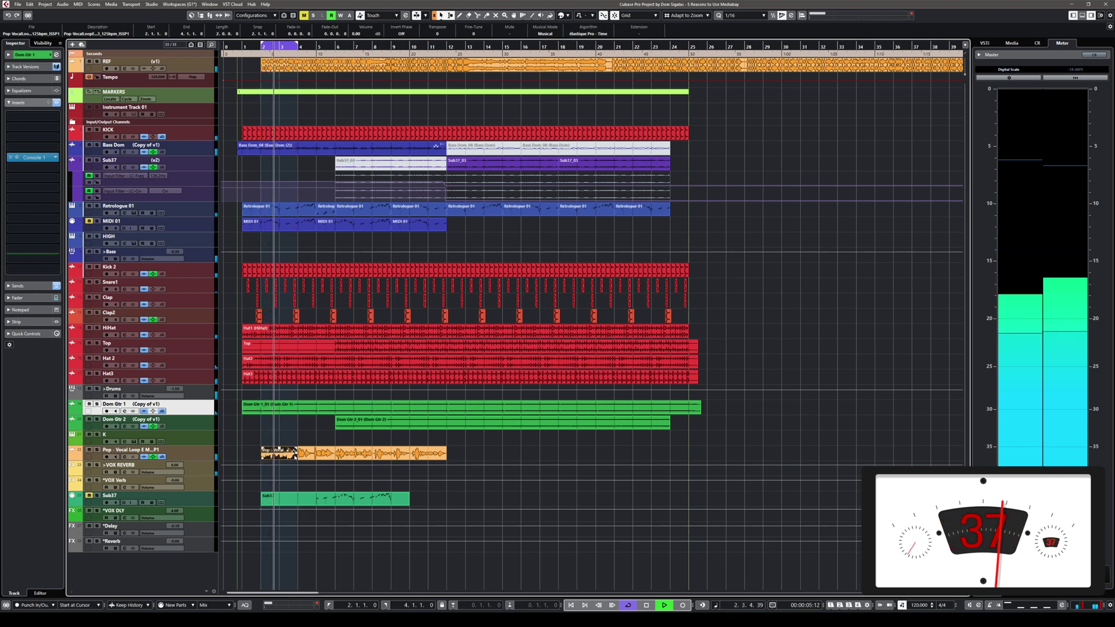
key("space")
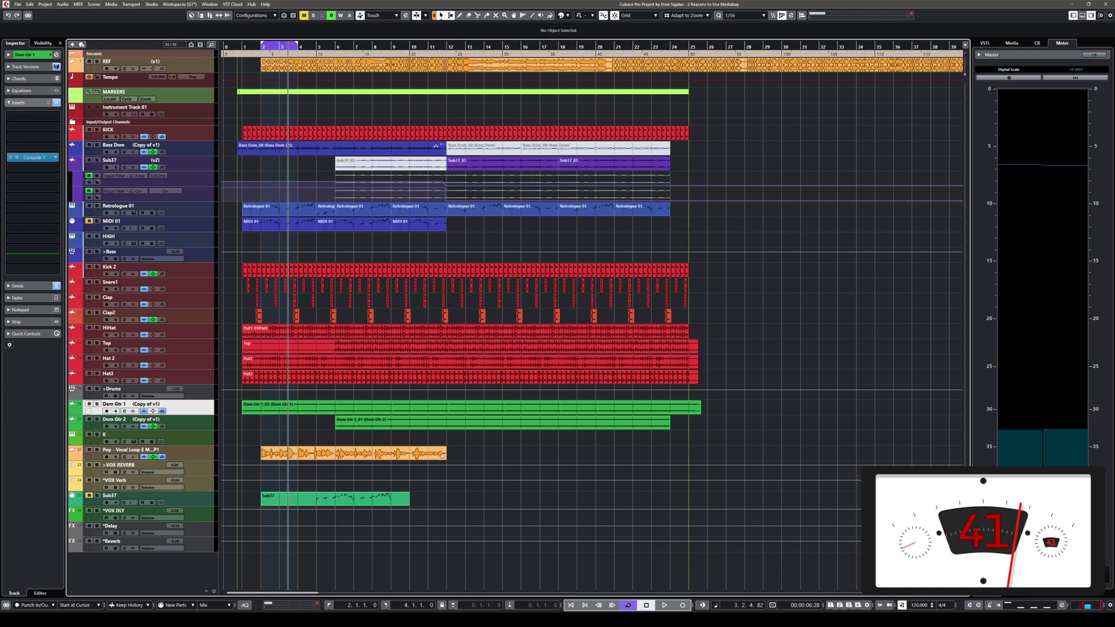
left_click(444, 453)
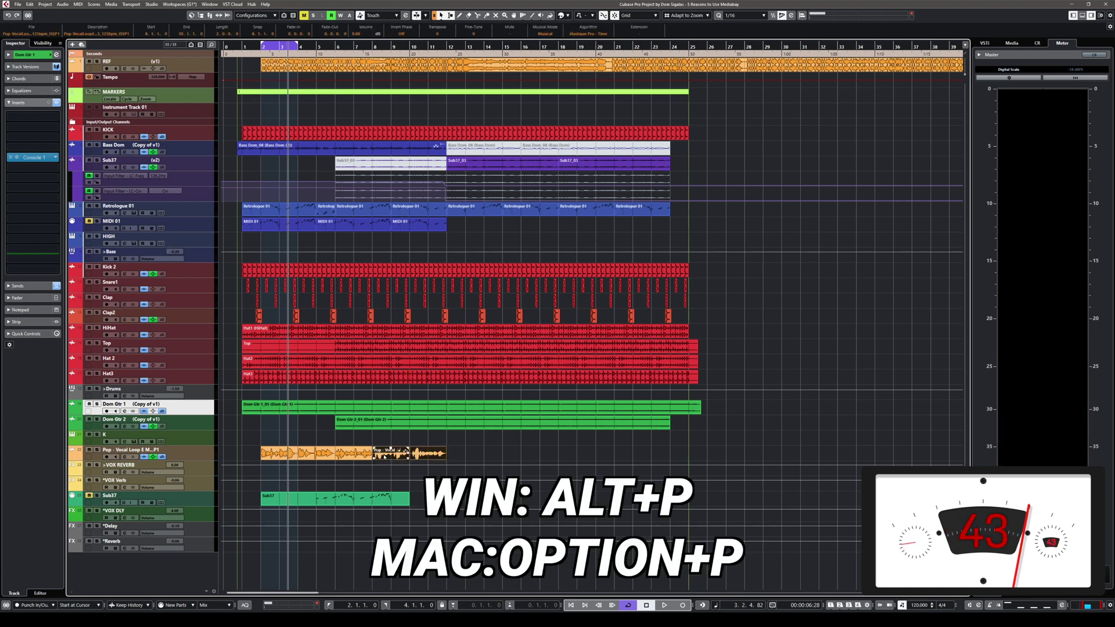